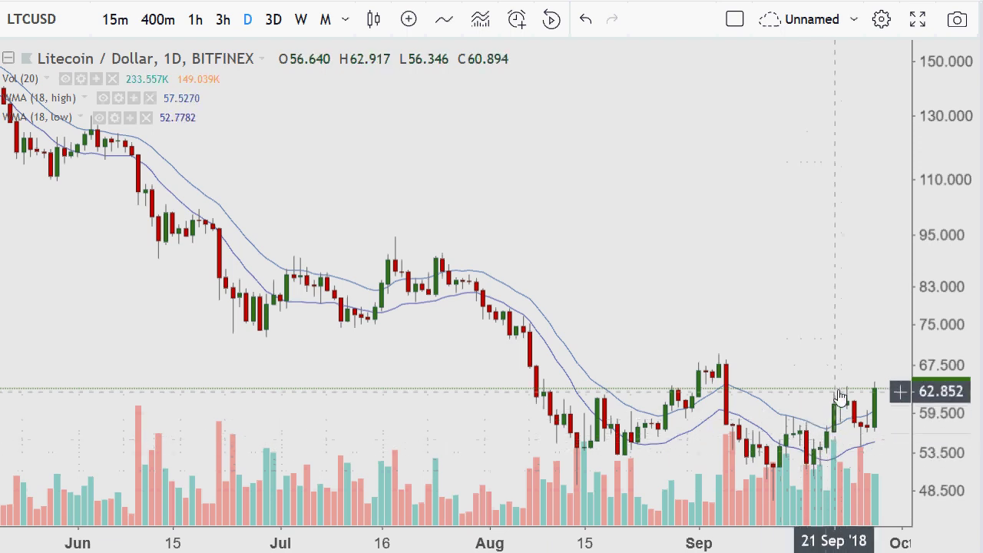
- Examine the daily Litecoin / Dollar candles from June to late September against the two WMA lines
scroll(860, 391, "up", 3)
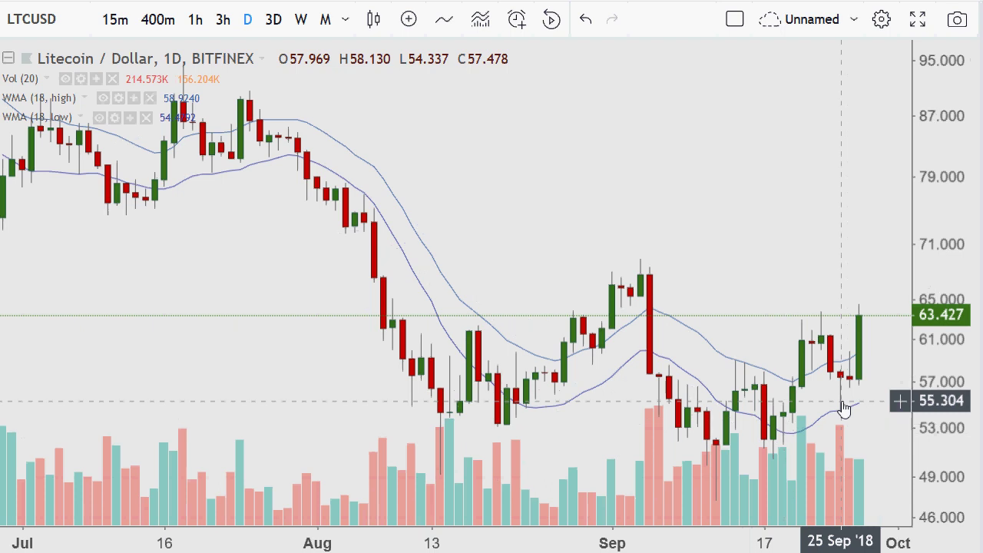
scroll(842, 401, "down", 3)
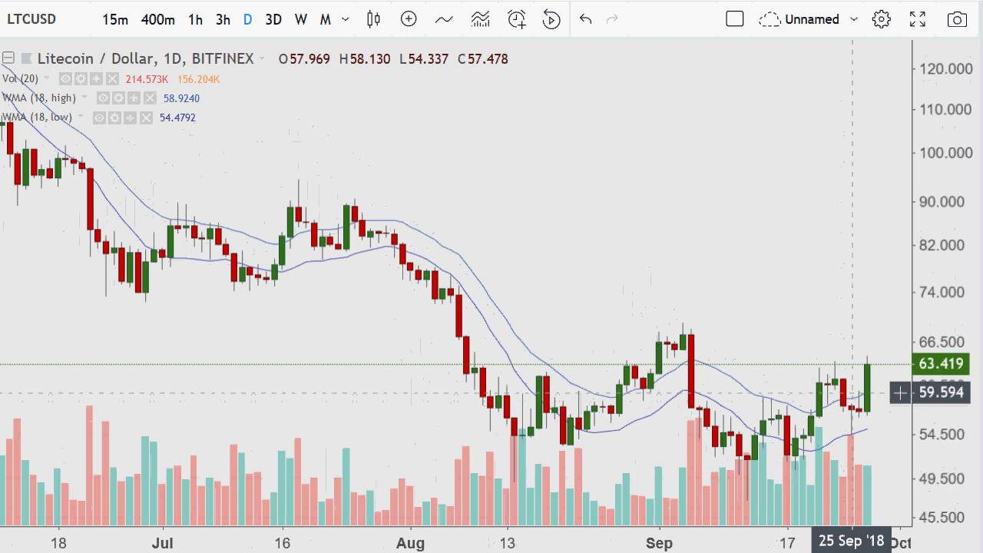
scroll(852, 393, "down", 1)
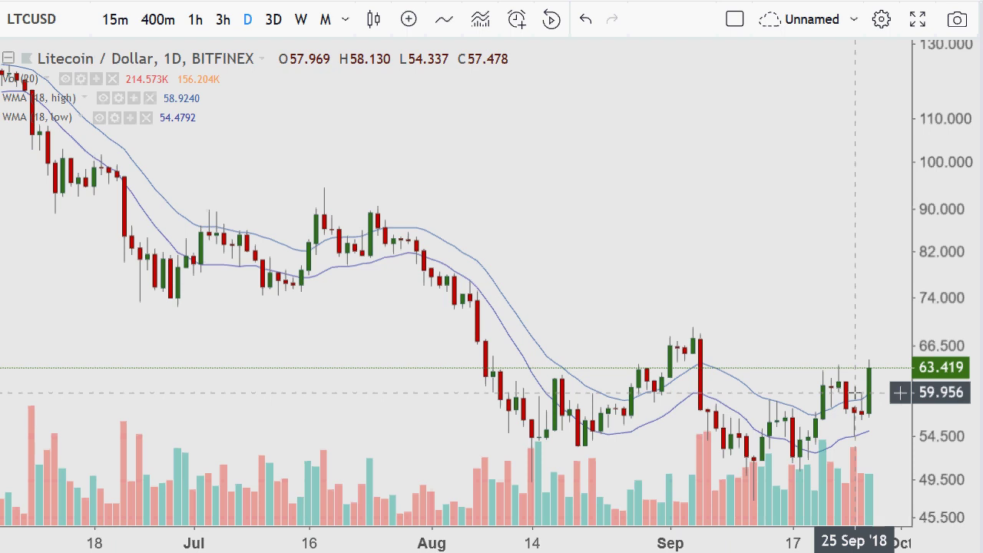
scroll(854, 393, "up", 5)
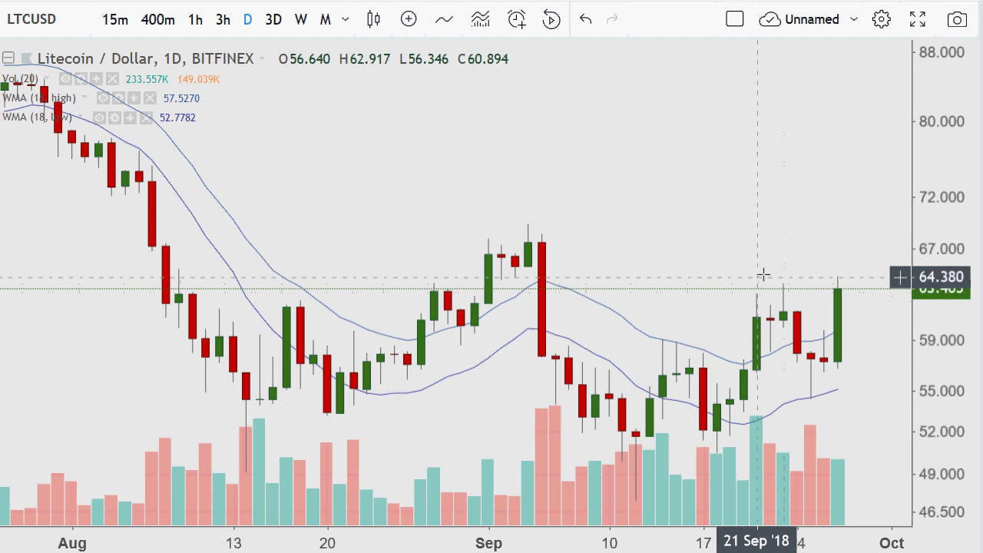
- Switch the Litecoin / Dollar chart to the 3-day timeframe and view its history back to November 2017
left_click(275, 19)
scroll(613, 236, "down", 1)
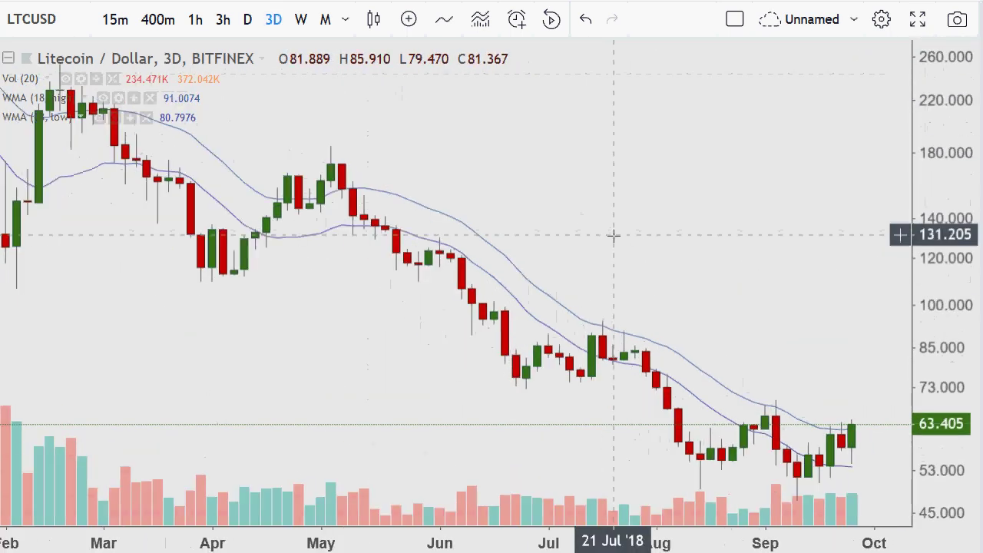
scroll(612, 235, "down", 5)
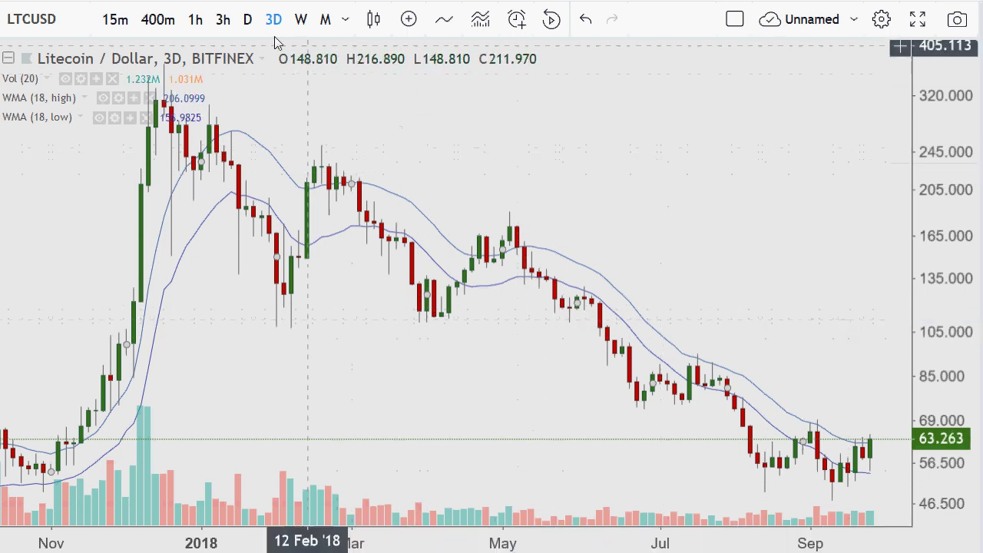
- Compare Litecoin / Dollar price action on the 15-minute, daily, 1-hour and 400-minute timeframes
left_click(113, 21)
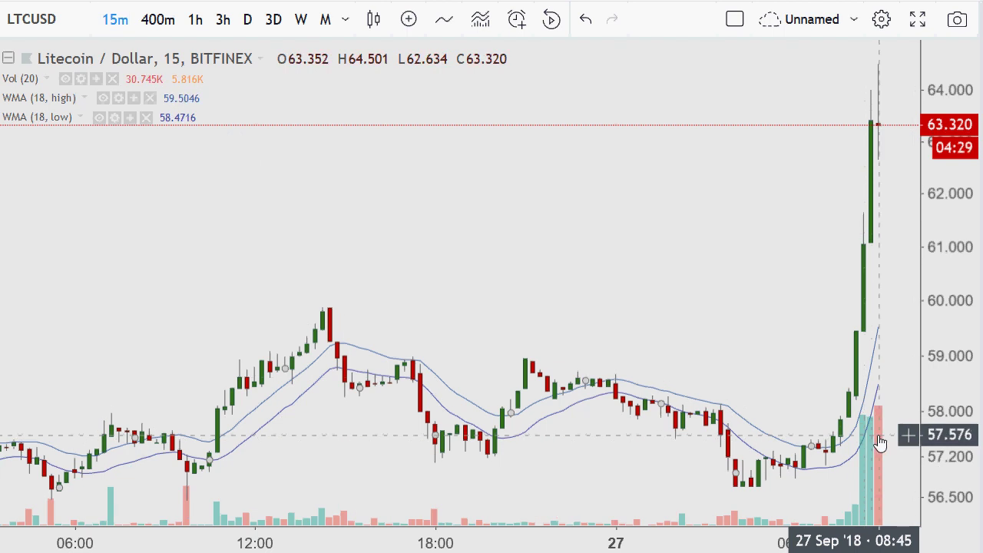
left_click(248, 20)
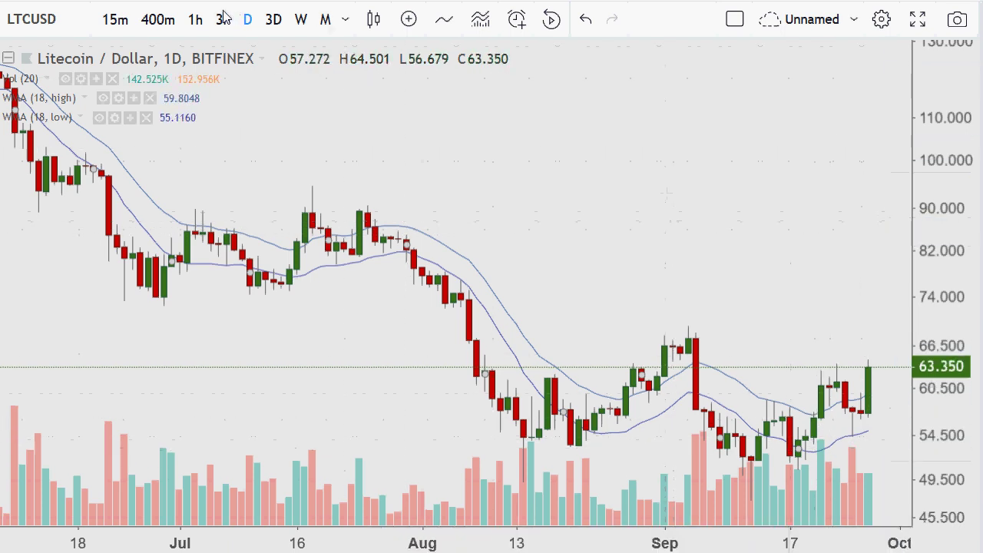
left_click(201, 22)
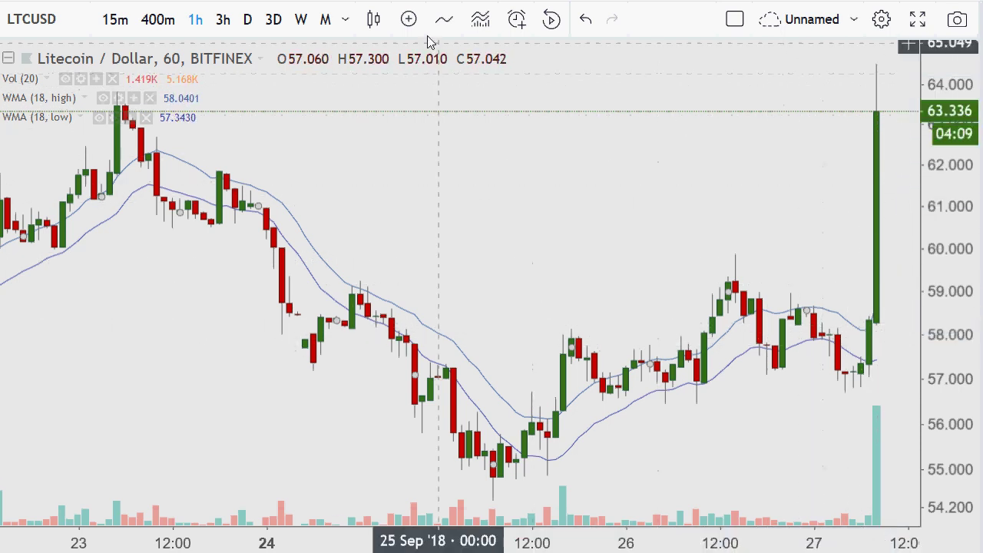
left_click(244, 21)
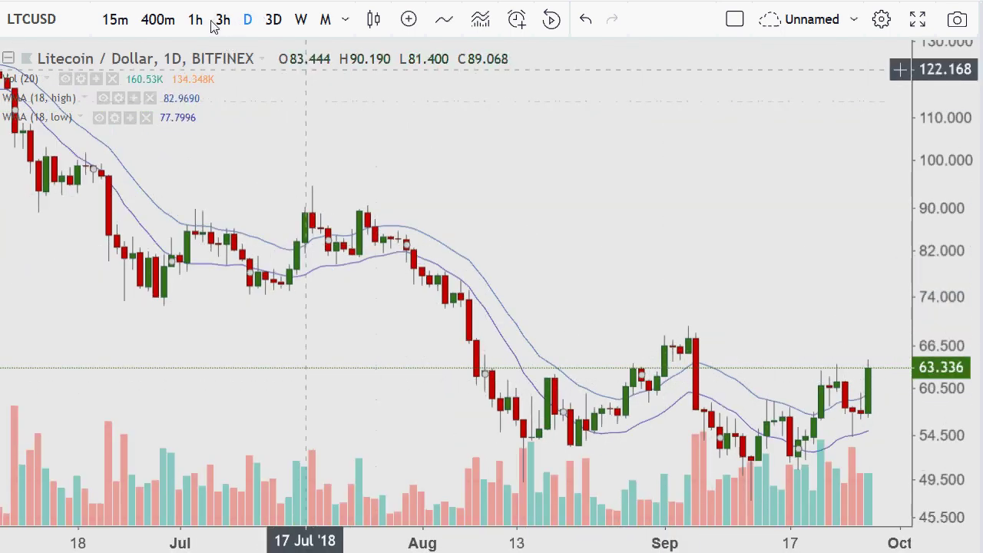
left_click(157, 21)
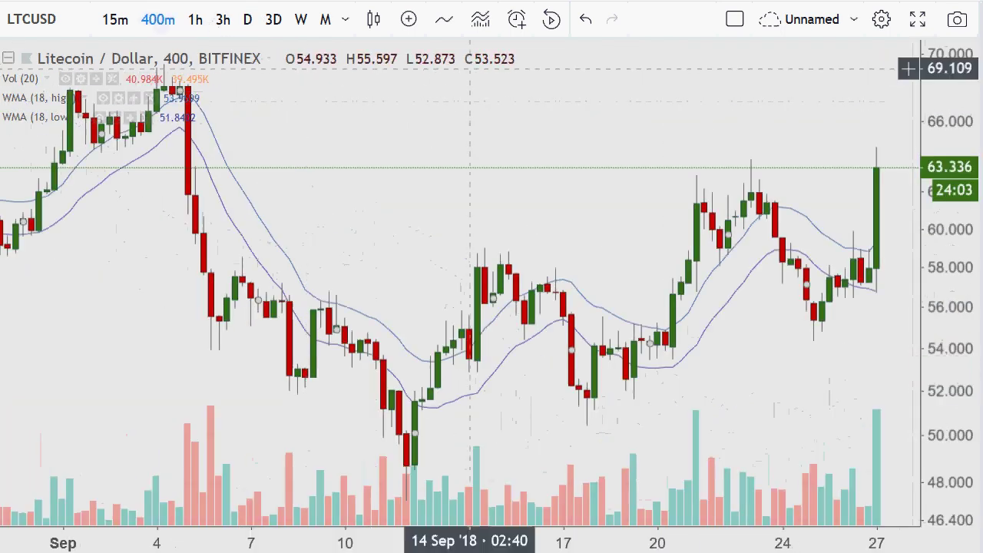
scroll(468, 103, "down", 2)
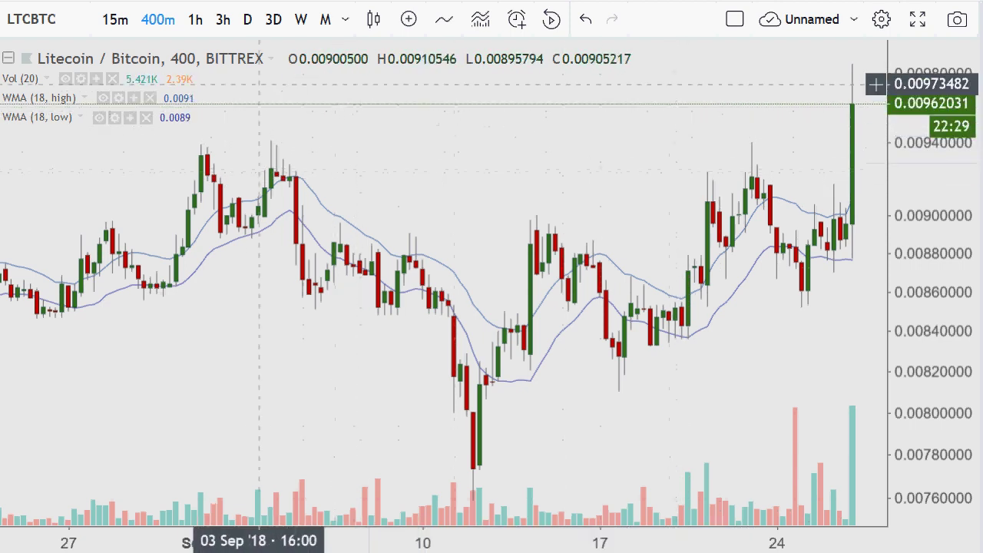
- Set the Litecoin / Bitcoin chart to the daily timeframe and examine its trend back to November 2017
left_click(248, 21)
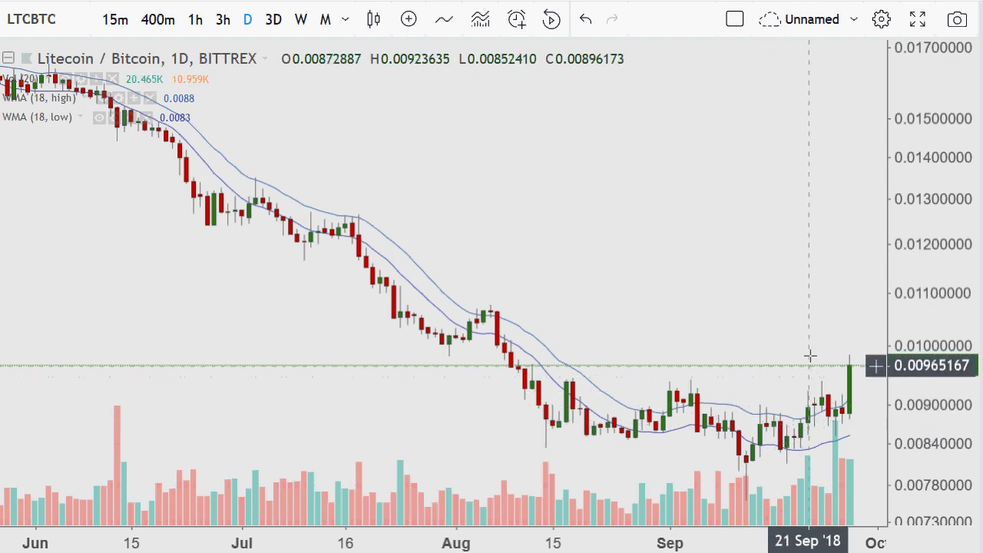
scroll(814, 361, "up", 2)
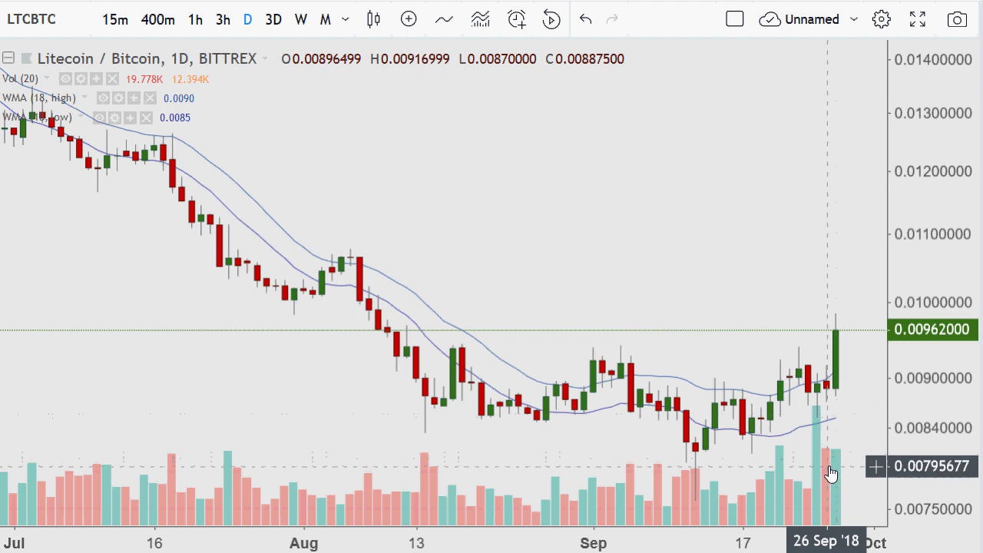
scroll(750, 294, "down", 3)
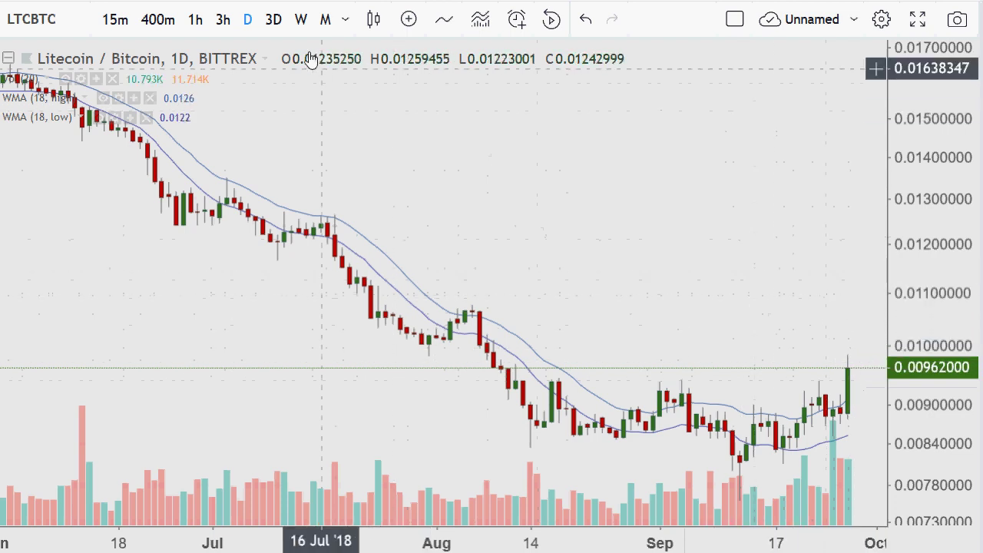
scroll(415, 123, "down", 2)
scroll(463, 133, "down", 5)
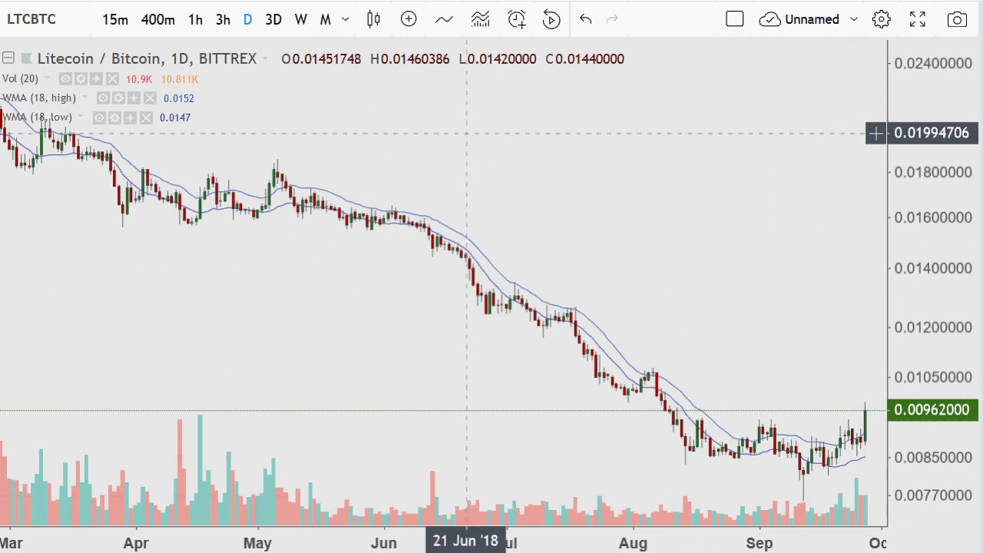
scroll(464, 133, "down", 1)
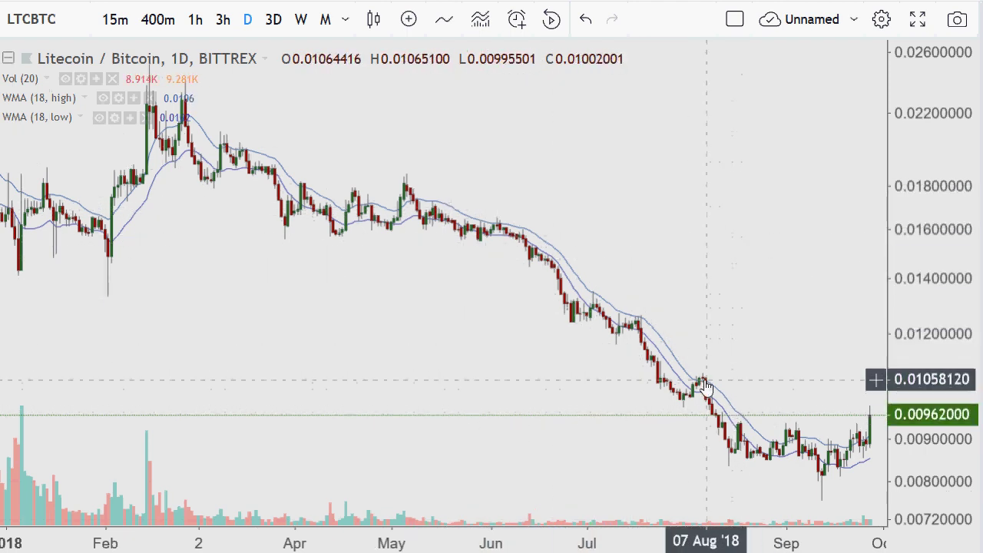
scroll(706, 389, "down", 2)
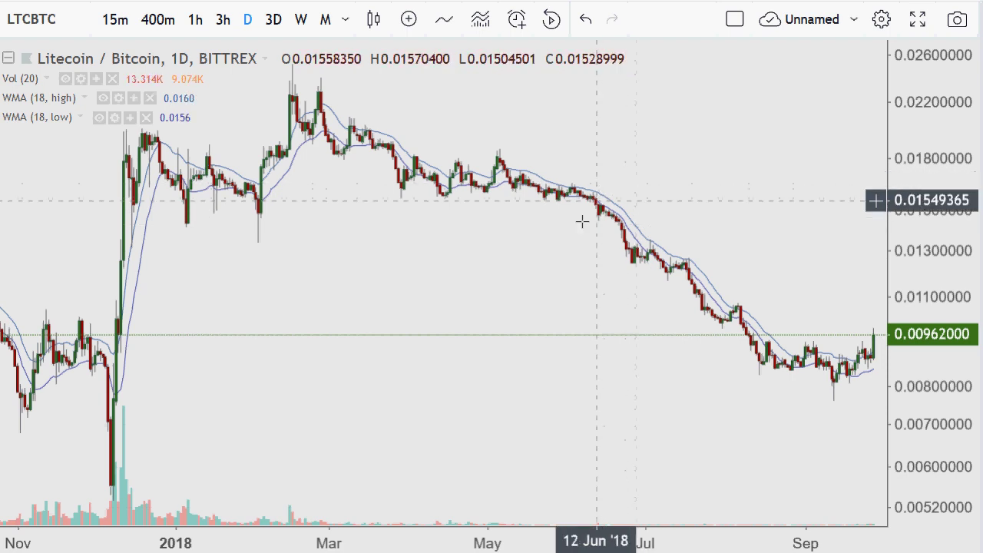
scroll(507, 222, "up", 3)
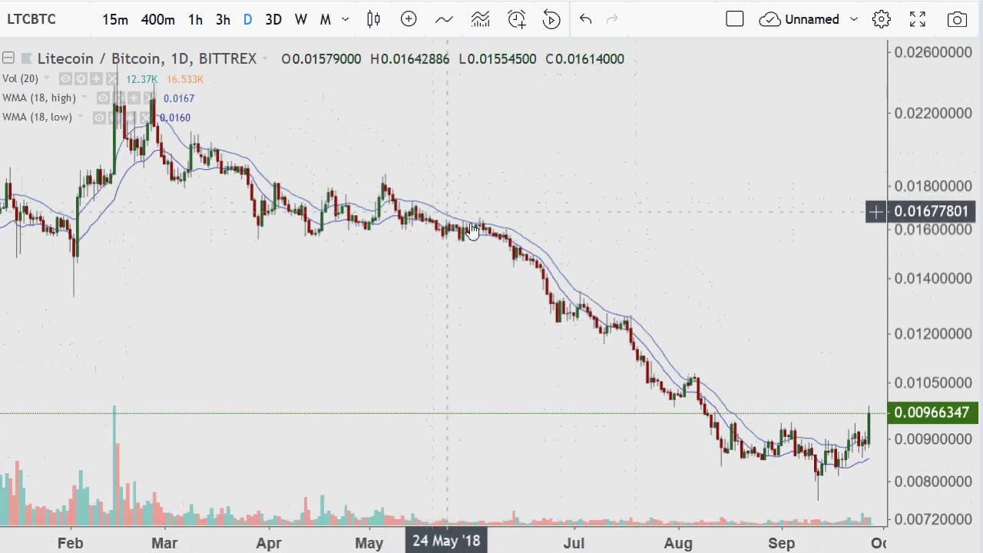
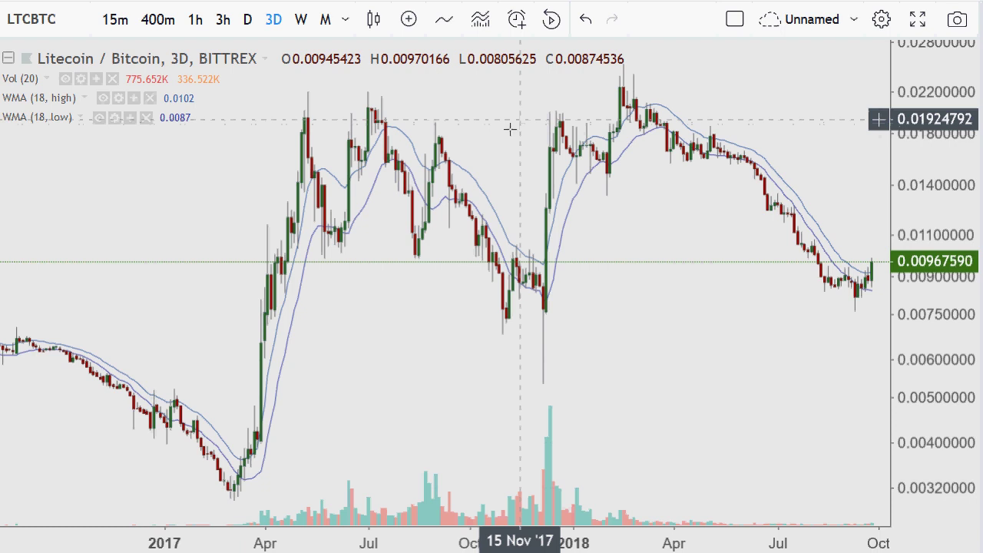
- Examine the Litecoin / Bitcoin trend from 2017 to September 2018 on the 3-day timeframe
scroll(568, 119, "up", 2)
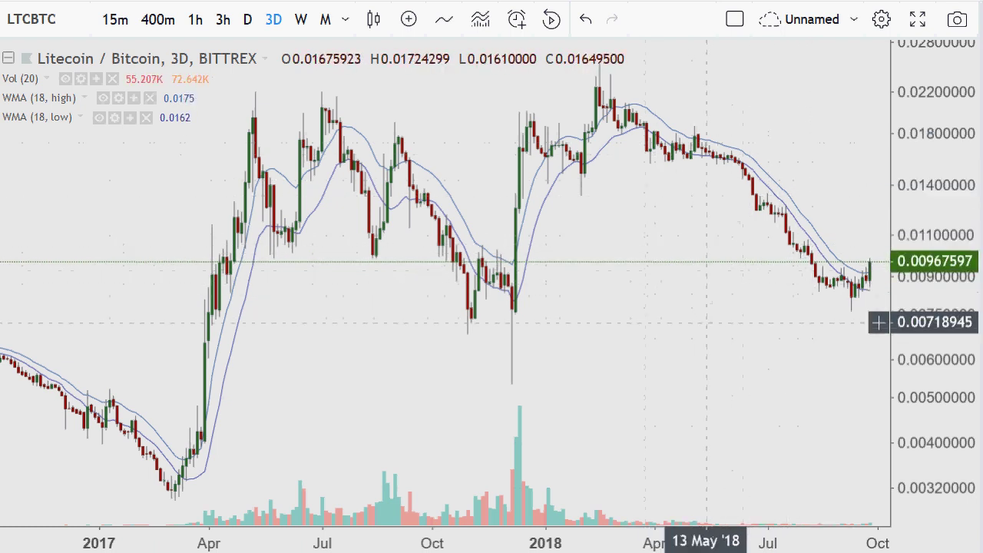
scroll(704, 322, "up", 3)
scroll(707, 318, "up", 2)
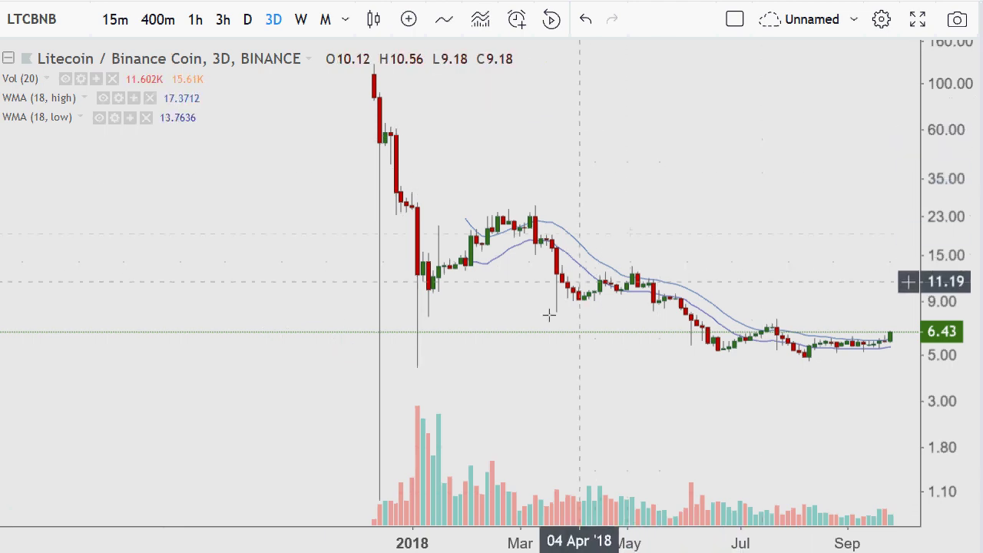
- Examine the recent Litecoin / Binance Coin candles on the 3-day timeframe and switch that chart to daily
scroll(503, 371, "up", 5)
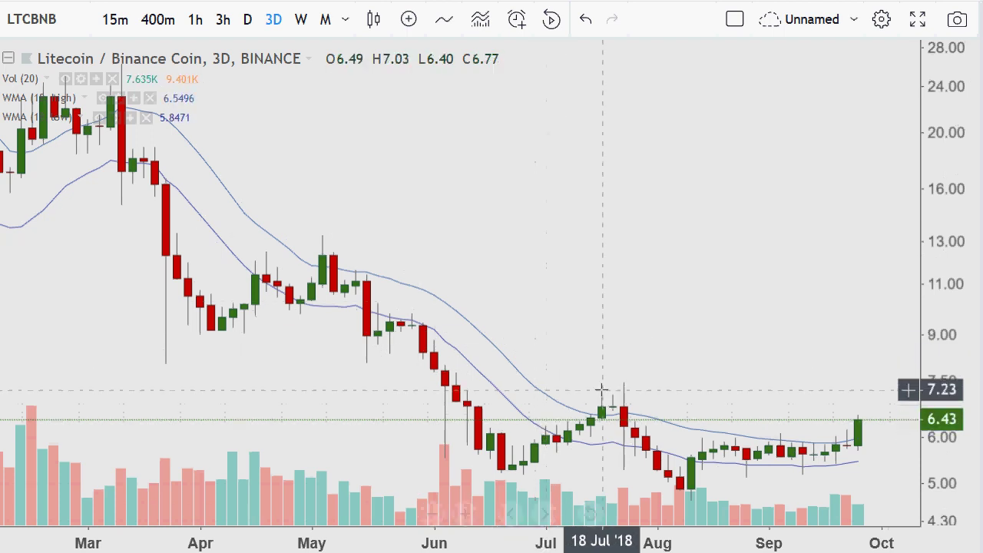
left_click(247, 19)
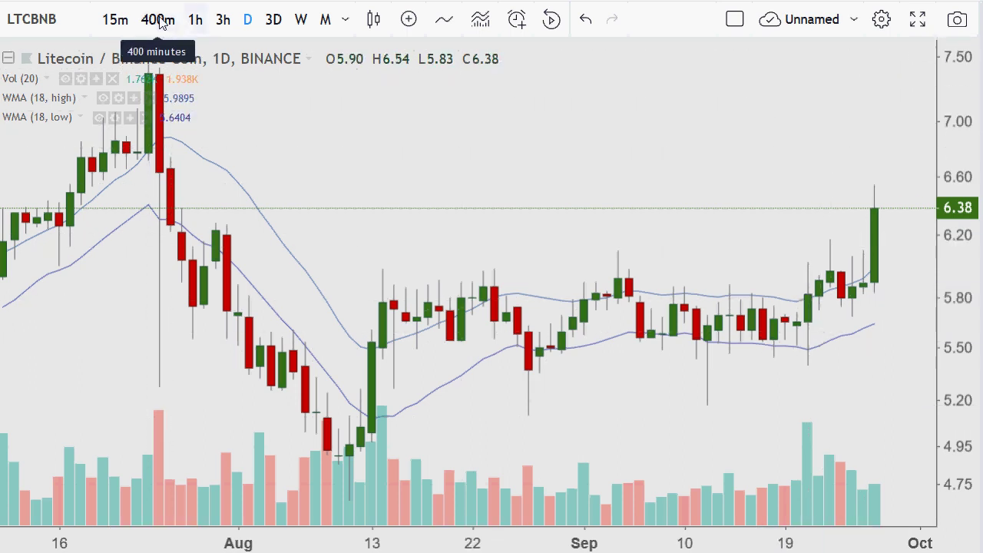
- Switch to the 15-minute timeframe and examine the recent Litecoin / Ethereum price move
left_click(132, 21)
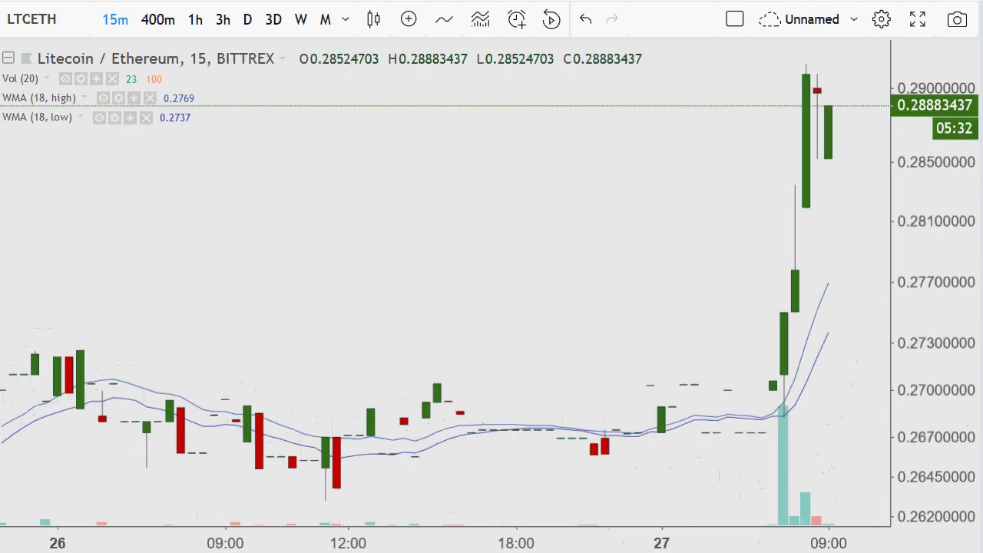
scroll(460, 307, "down", 3)
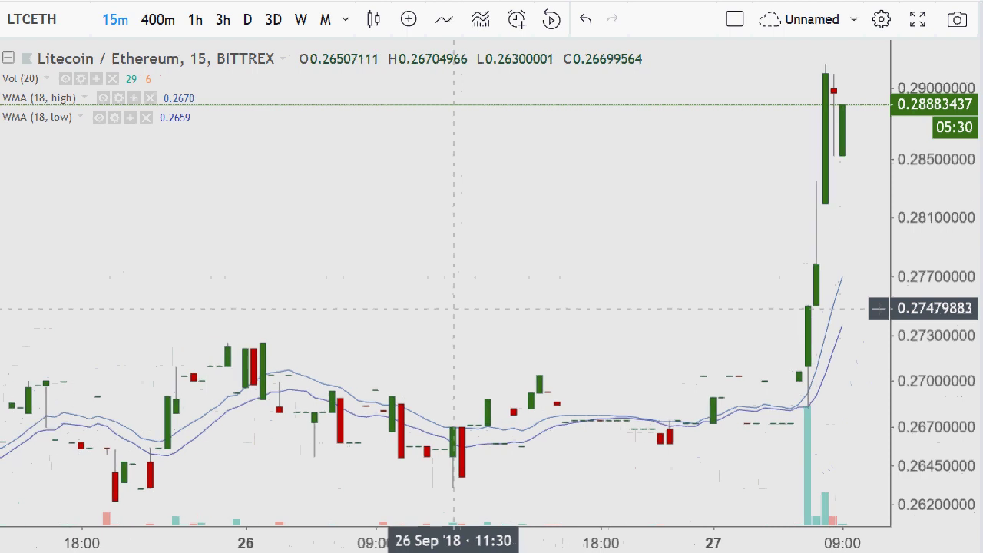
scroll(453, 310, "down", 2)
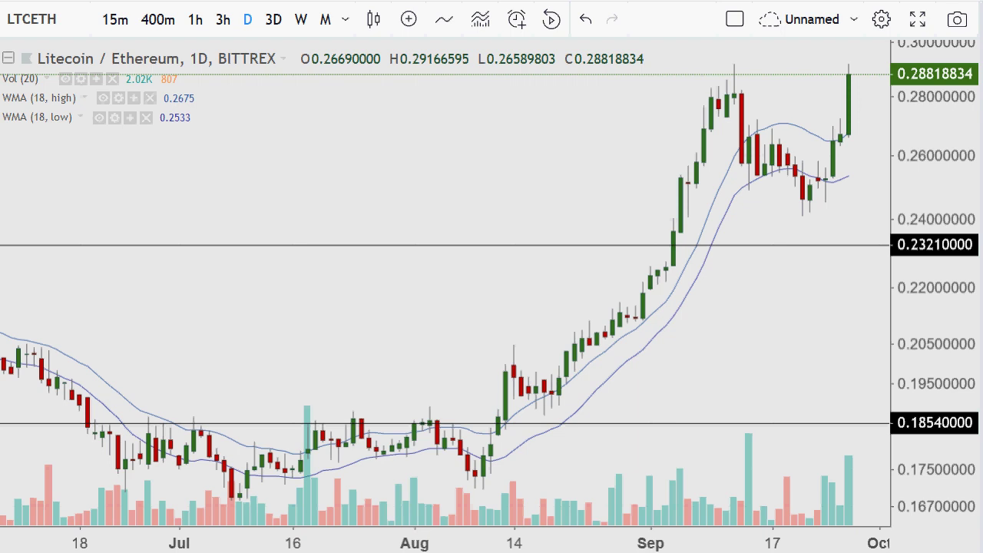
- Examine the daily Litecoin / Ethereum chart back to the start of 2018 against its horizontal price levels
scroll(783, 148, "down", 1)
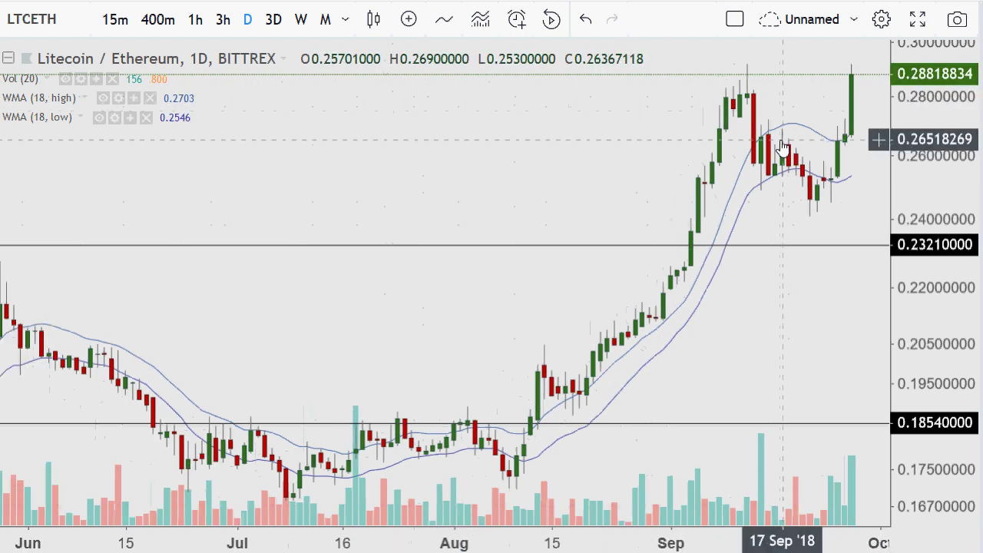
scroll(783, 148, "down", 4)
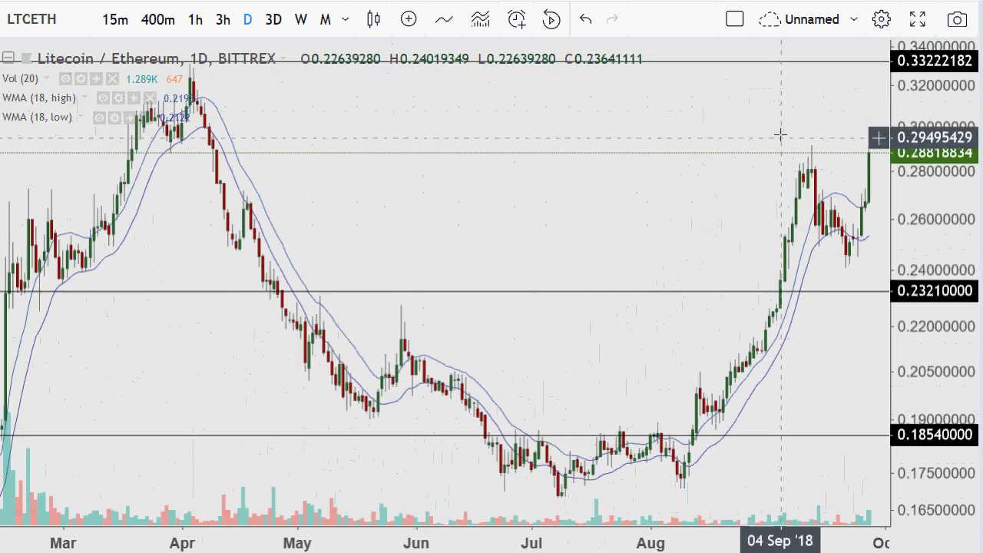
scroll(783, 123, "down", 5)
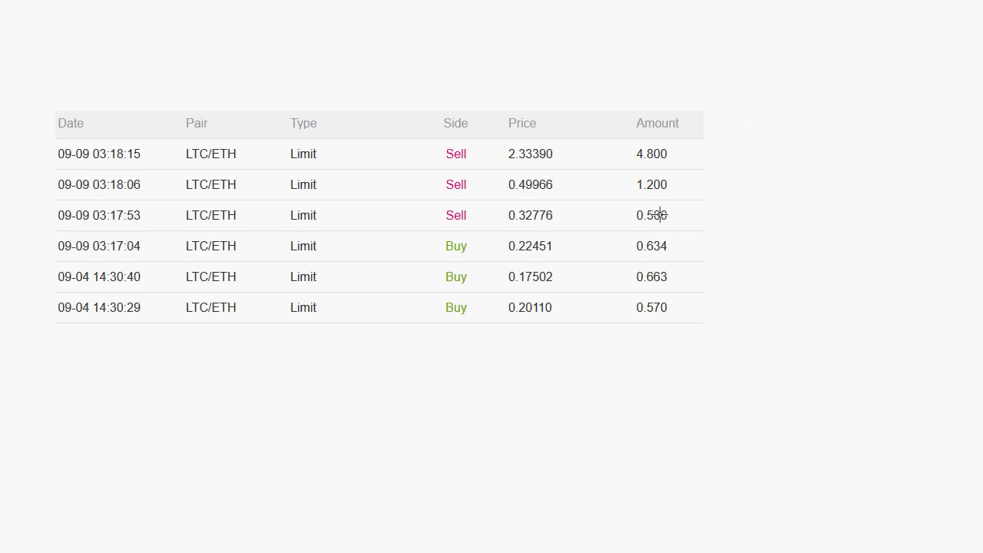
- Draw freehand marks beside the buy amounts and the 0.500 sell amount, and a 3 beside the 1.200 sell amount
left_click_drag(670, 214, 732, 214)
left_click_drag(718, 248, 744, 249)
left_click_drag(688, 244, 678, 281)
left_click_drag(683, 289, 684, 316)
left_click_drag(681, 216, 708, 219)
mouse_move(697, 168)
left_mouse_down()
mouse_move(722, 182)
mouse_move(694, 204)
left_mouse_up()
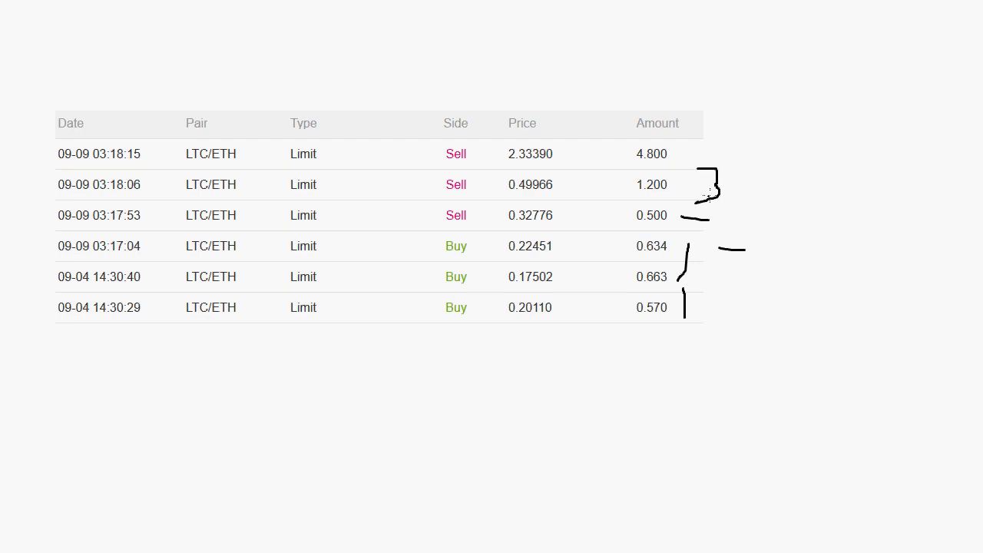
- Handwrite 5/3 beside the 1.200 sell amount and add further freehand strokes near the upper sell rows
mouse_move(737, 169)
left_mouse_down()
mouse_move(738, 194)
mouse_move(754, 167)
mouse_move(753, 212)
left_mouse_up()
mouse_move(766, 179)
left_mouse_down()
mouse_move(778, 179)
mouse_move(784, 198)
mouse_move(774, 207)
left_mouse_up()
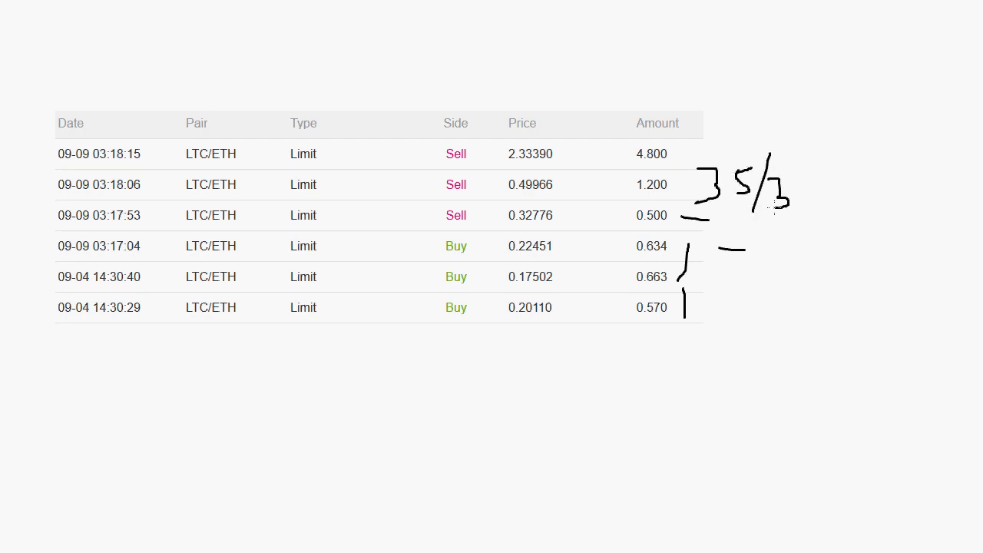
mouse_move(804, 167)
left_mouse_down()
mouse_move(794, 195)
mouse_move(804, 207)
mouse_move(800, 181)
mouse_move(799, 190)
left_mouse_up()
mouse_move(754, 98)
left_mouse_down()
mouse_move(787, 140)
mouse_move(779, 98)
mouse_move(808, 99)
mouse_move(794, 141)
left_mouse_up()
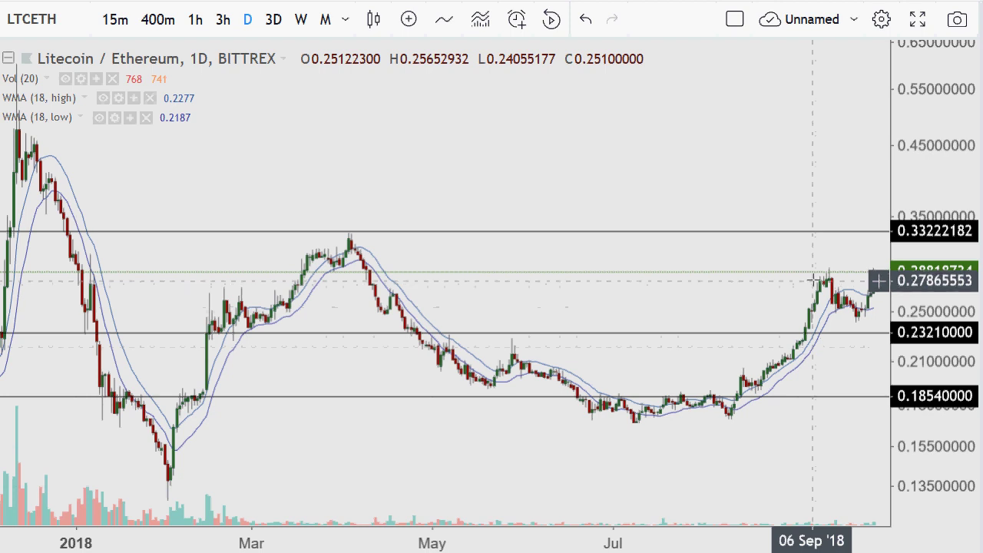
- Return to the daily Litecoin / Dollar chart and examine its price action from March to September
scroll(879, 280, "up", 3)
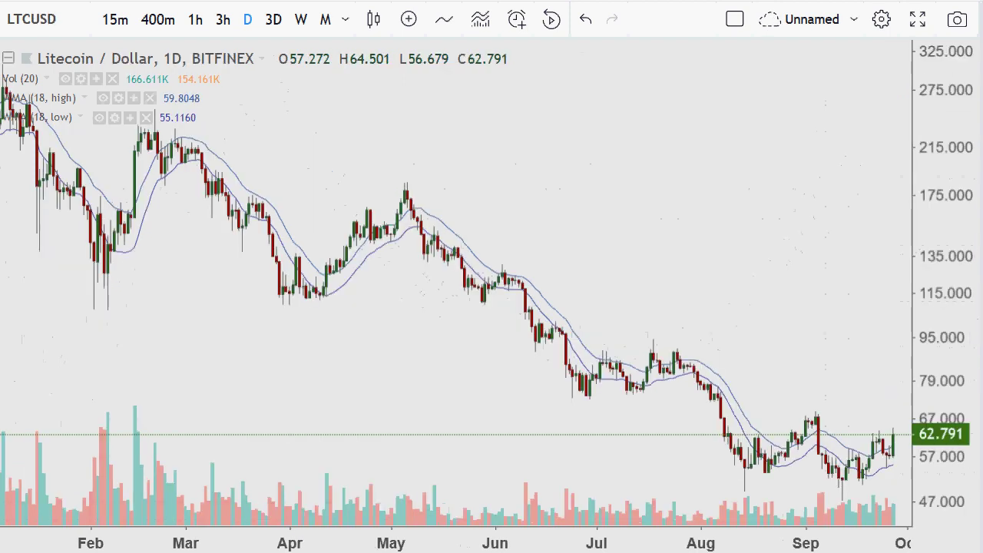
scroll(731, 333, "up", 2)
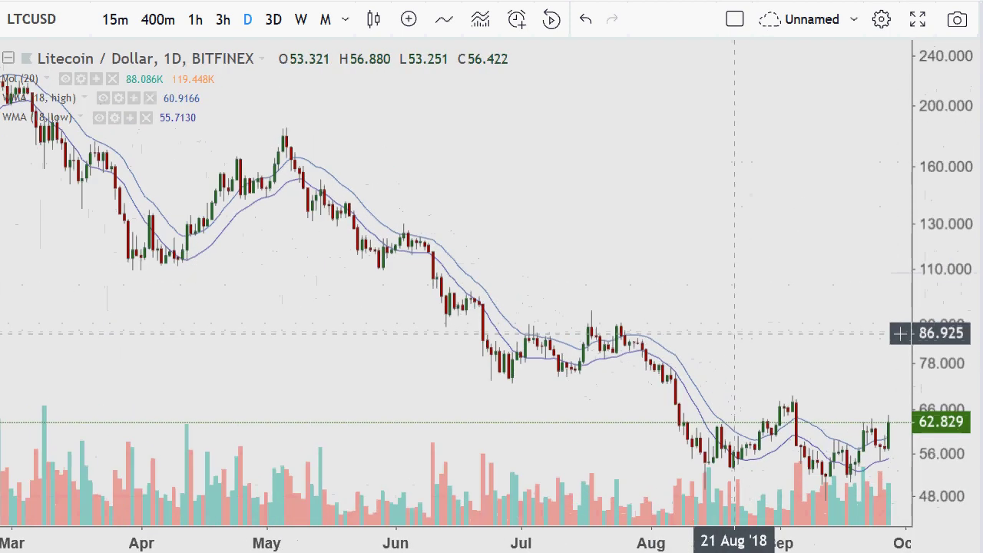
- Examine the daily Litecoin / Dollar decline since May against the wider price history back to February and the two WMA lines
scroll(735, 332, "up", 3)
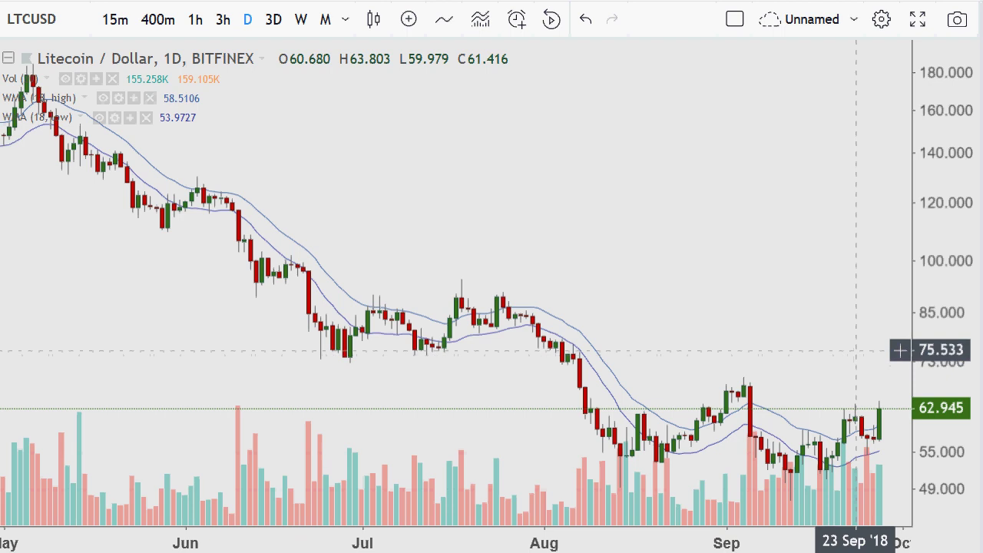
scroll(855, 350, "down", 4)
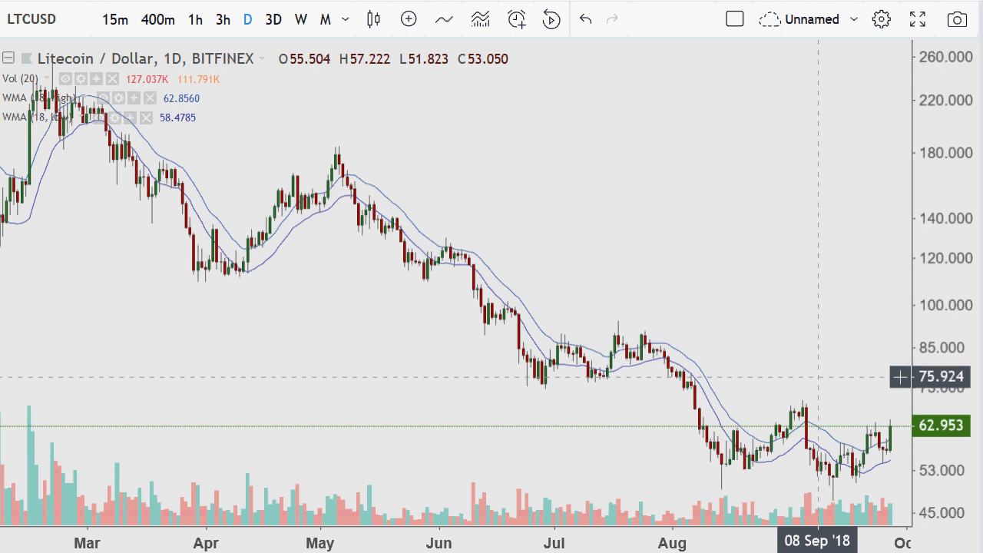
scroll(817, 375, "up", 3)
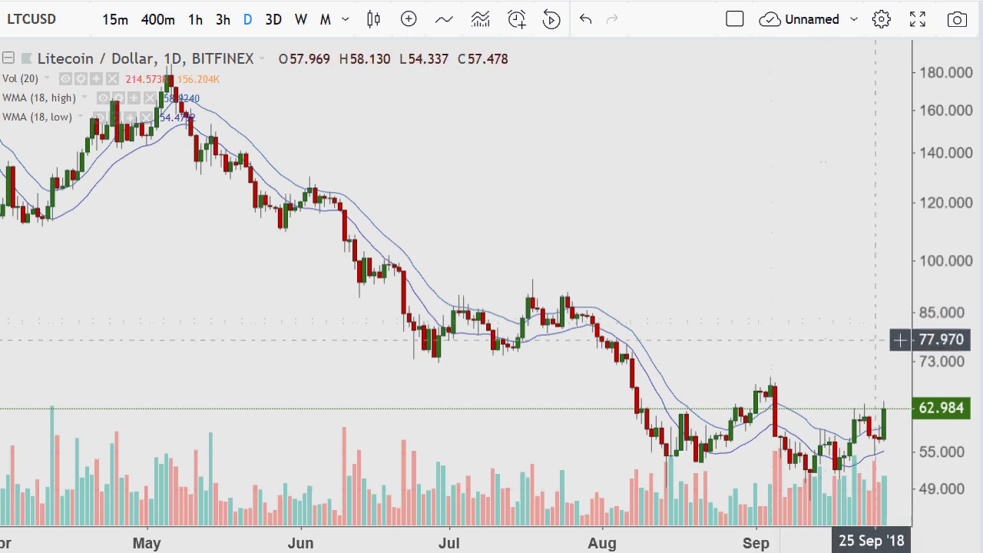
- Switch the Litecoin / Dollar chart to the 3-day timeframe and examine its history back to 2016, then the stretch since November 2017
left_click(271, 28)
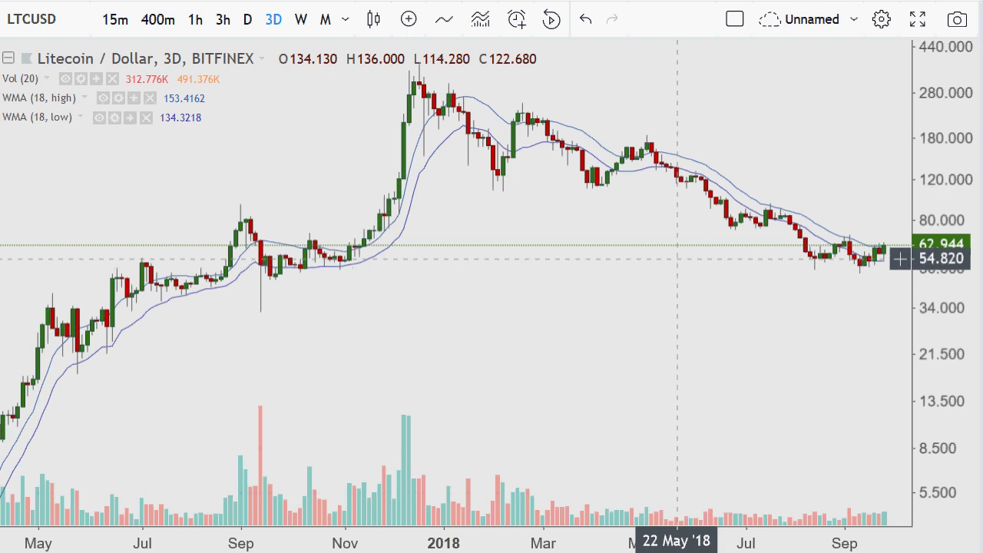
scroll(691, 253, "down", 5)
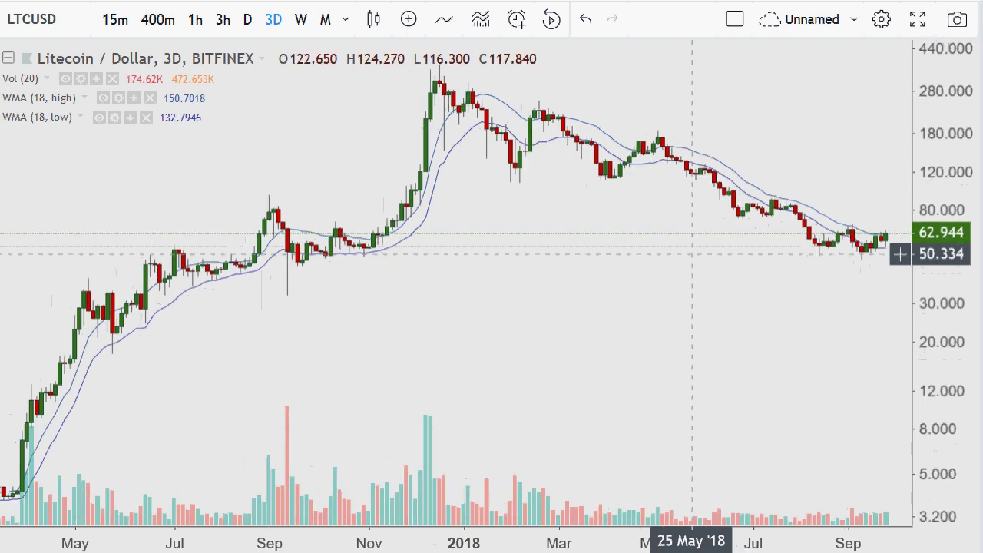
scroll(691, 253, "down", 2)
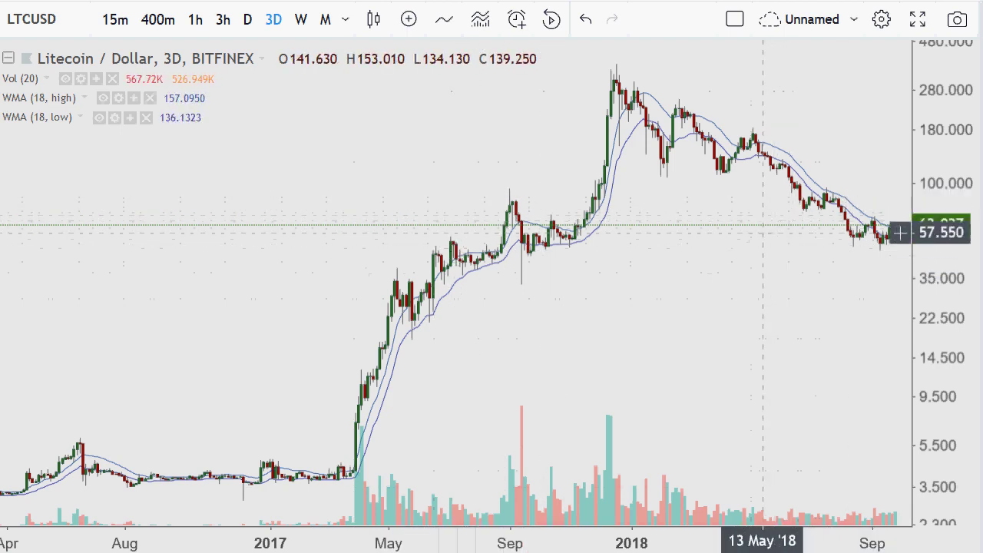
scroll(762, 232, "up", 4)
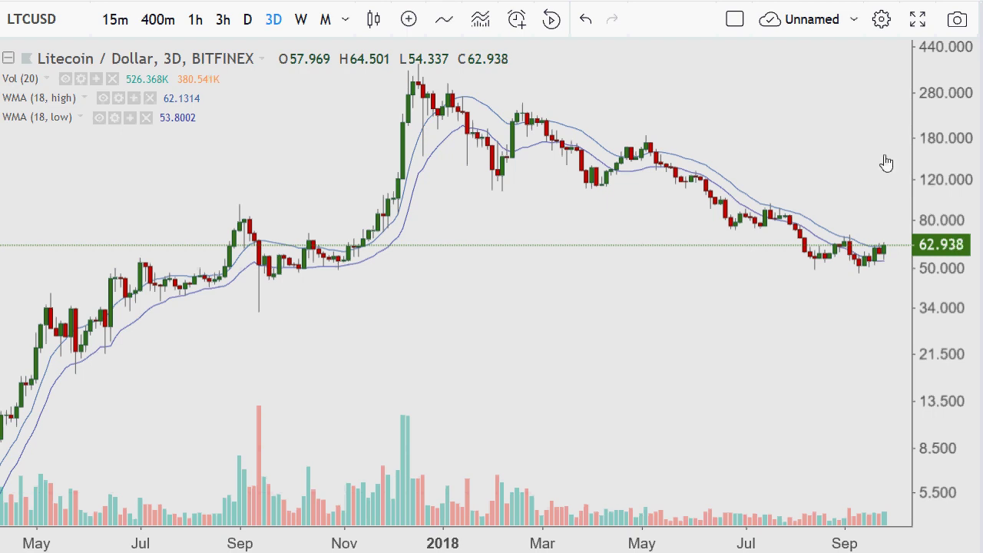
scroll(620, 211, "up", 4)
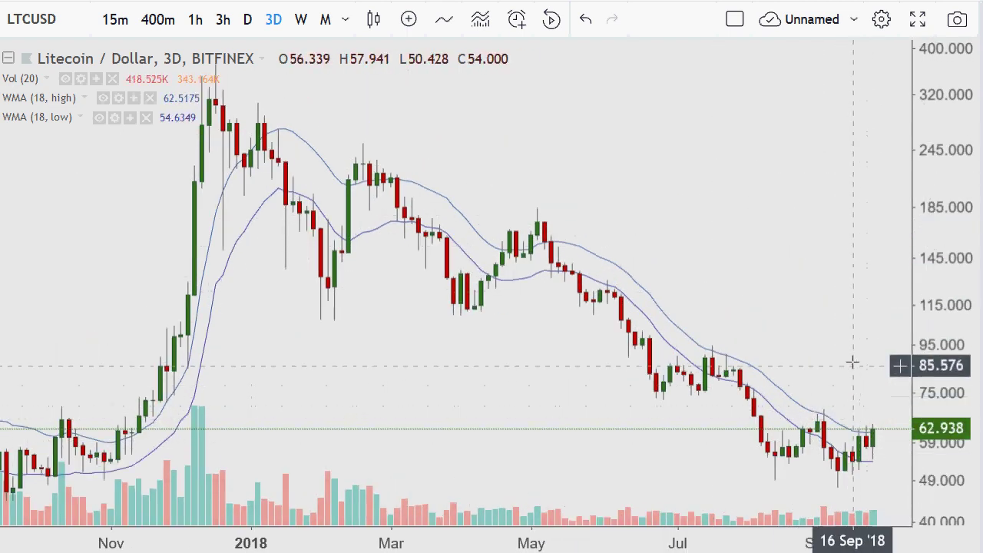